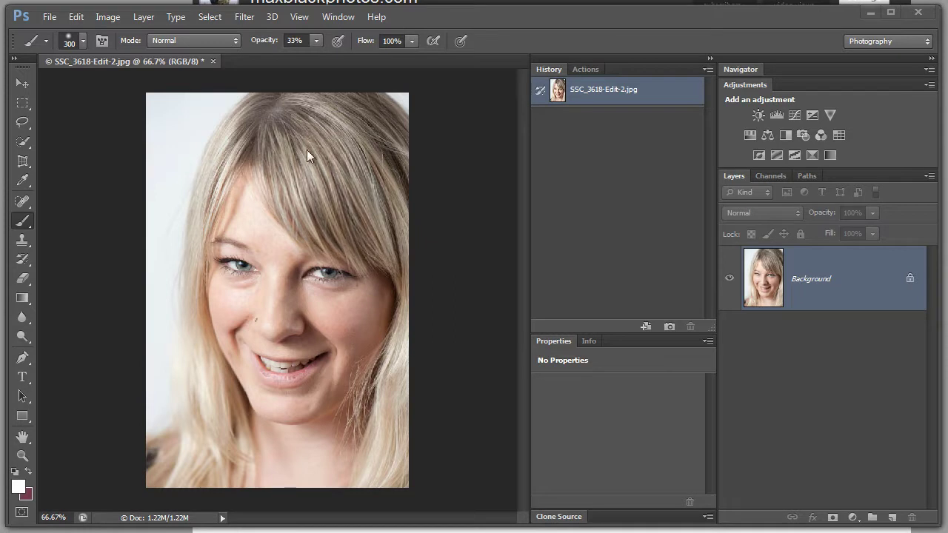
Show the Actions panel in place of History and expand the Training set.
left_click(342, 17)
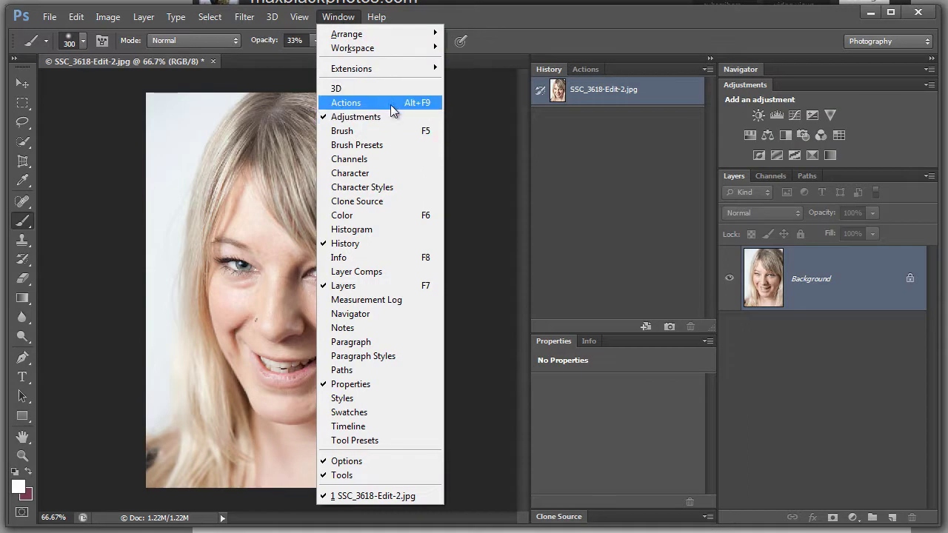
left_click(486, 114)
left_click(587, 70)
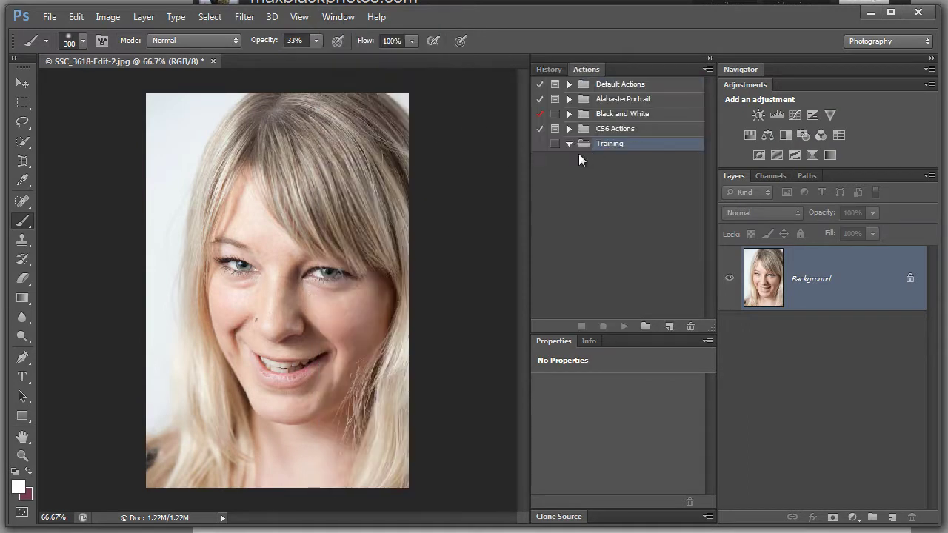
Add a test action set 'Set 1', then delete it.
left_click(644, 326)
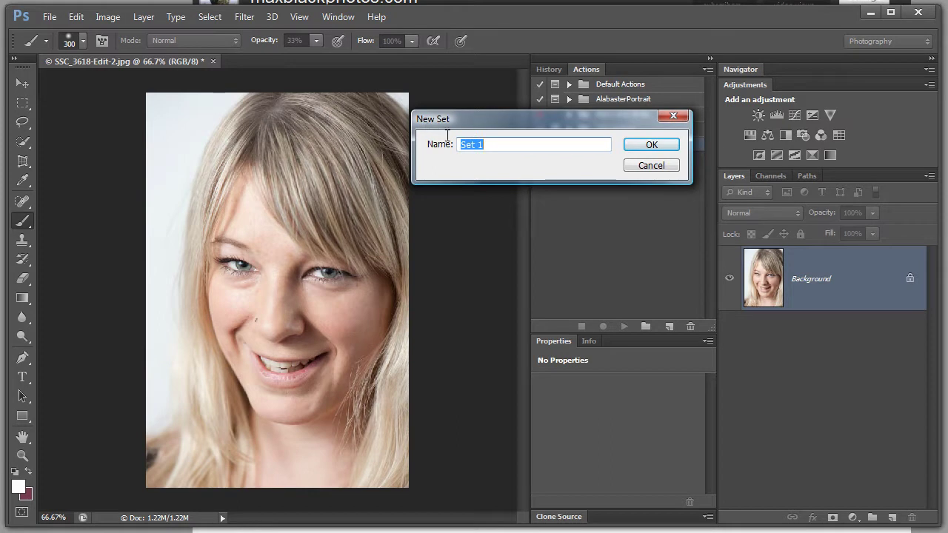
left_click(644, 147)
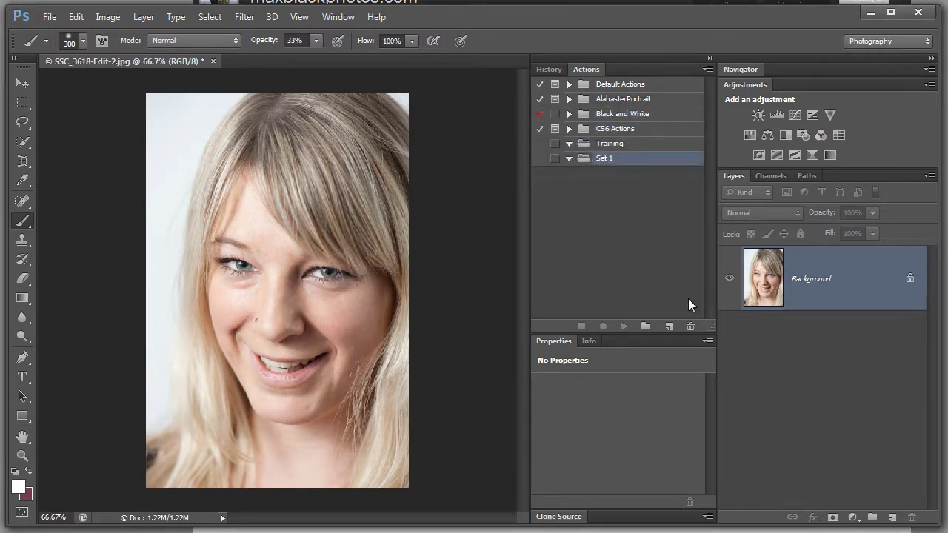
left_click(690, 326)
left_click(419, 217)
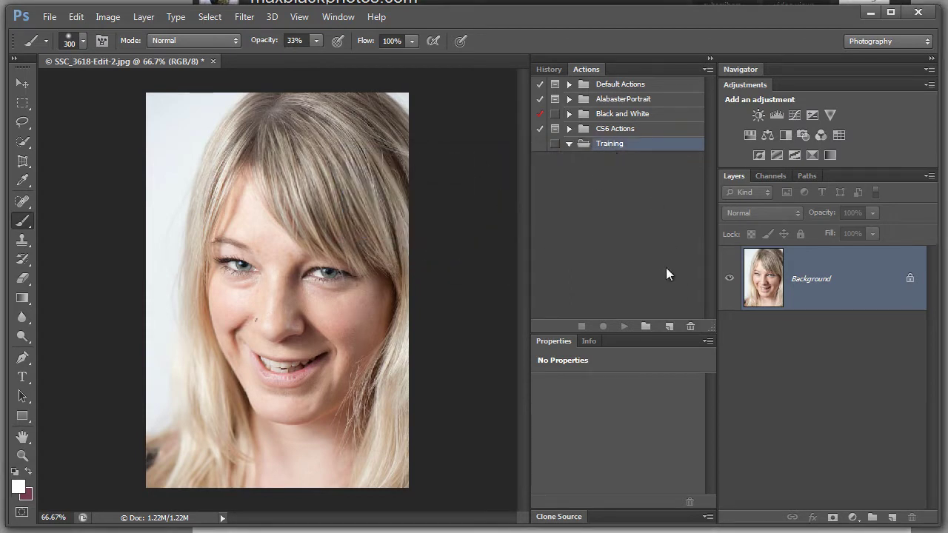
Create the action 'Quick Mono' in Training with function key F3 and colour Green, and start recording.
left_click(665, 327)
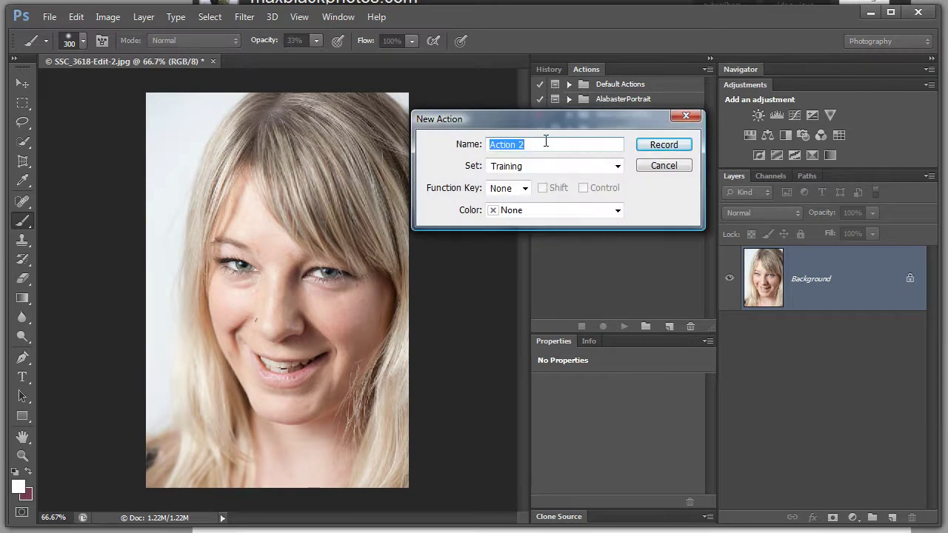
type("Quick Mono")
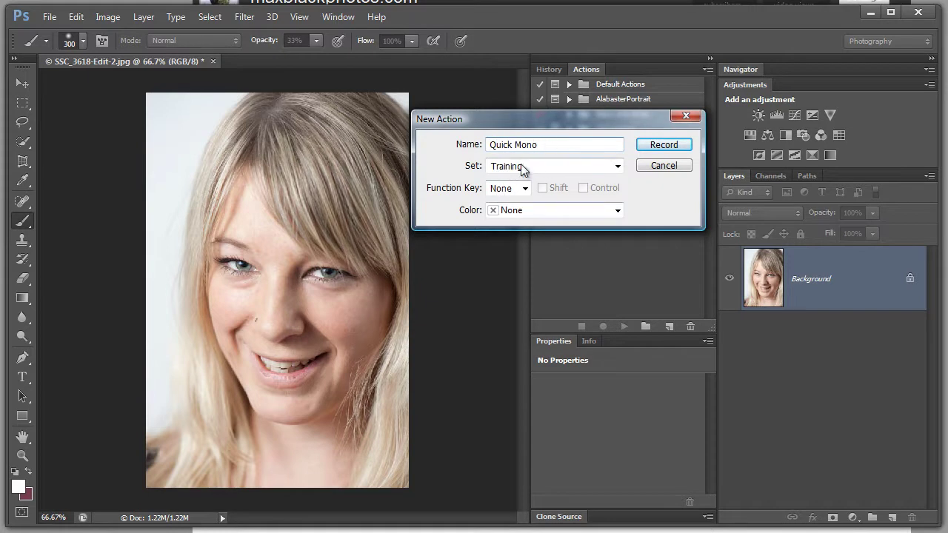
left_click(525, 188)
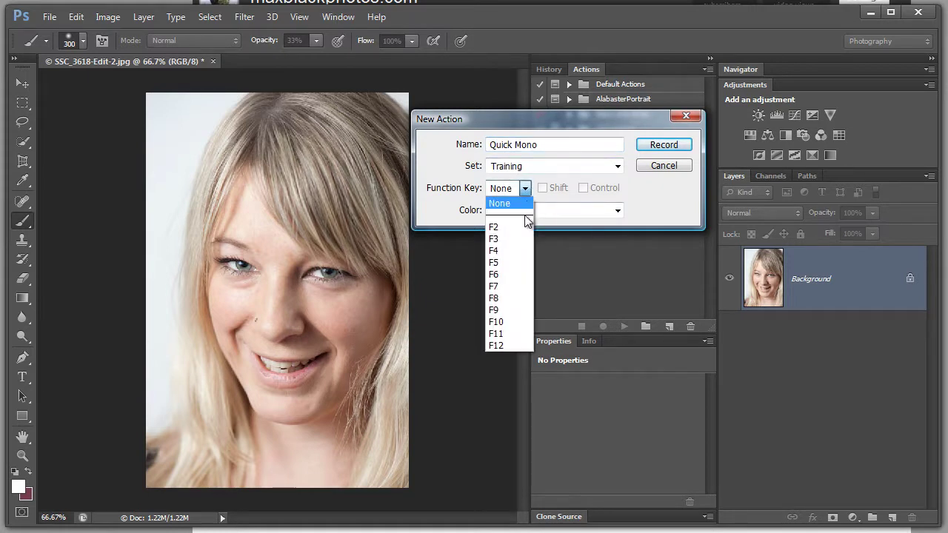
left_click(515, 235)
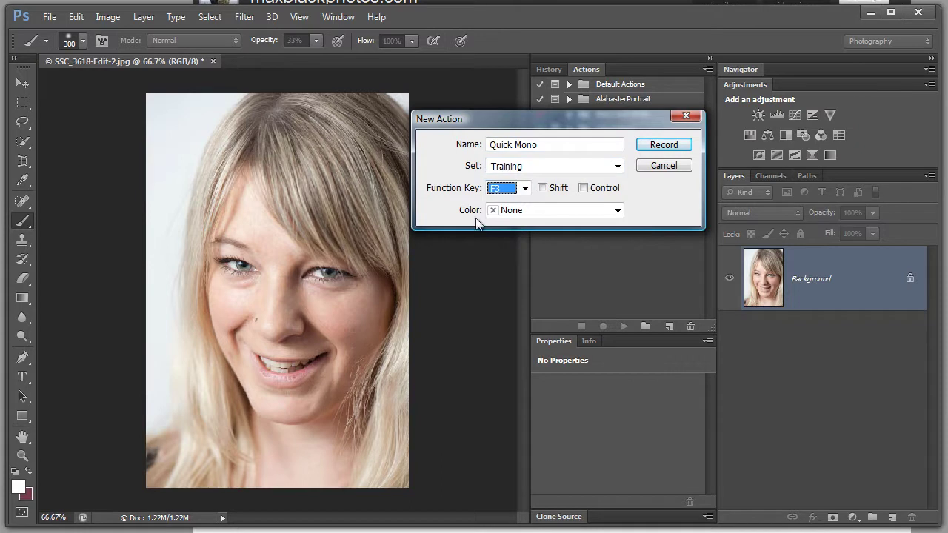
left_click(617, 210)
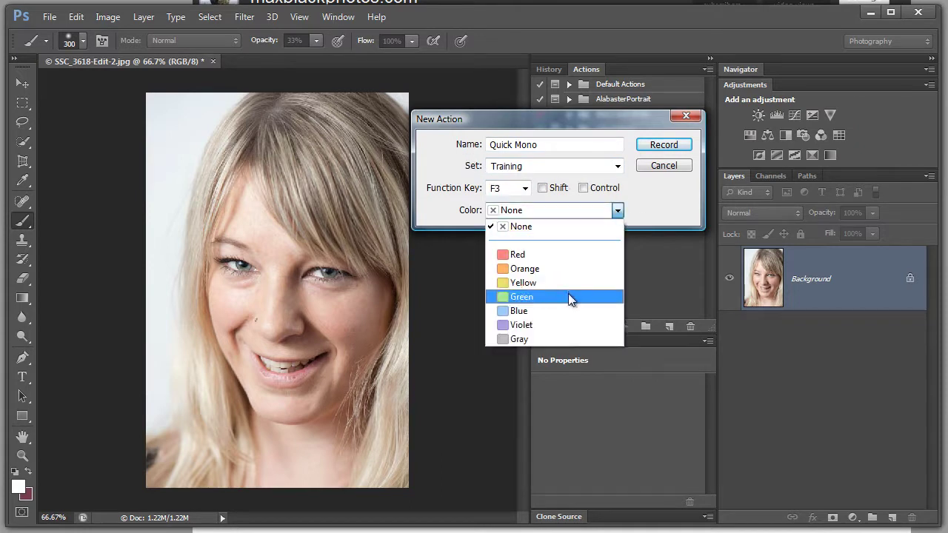
left_click(567, 296)
left_click(661, 146)
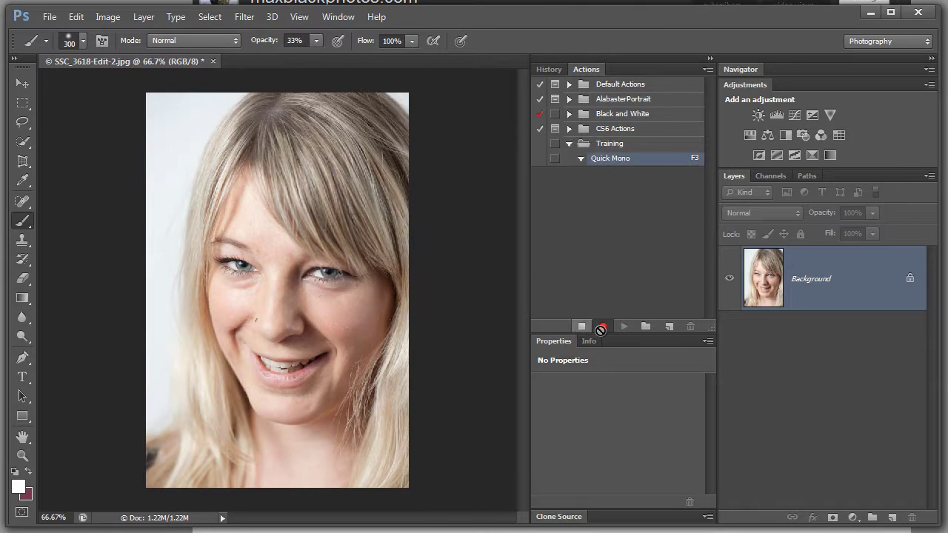
Add a Black & White adjustment layer using the Maximum White preset.
left_click(784, 134)
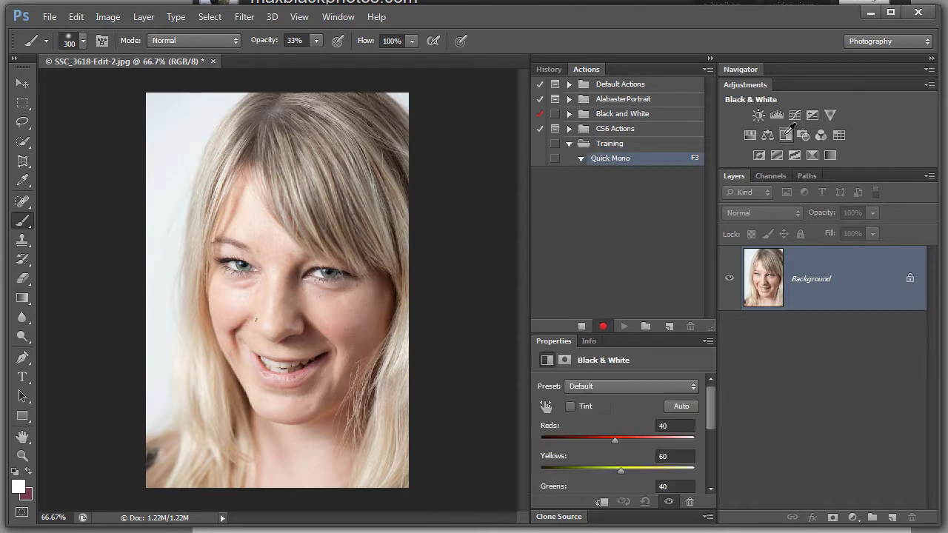
left_click(692, 386)
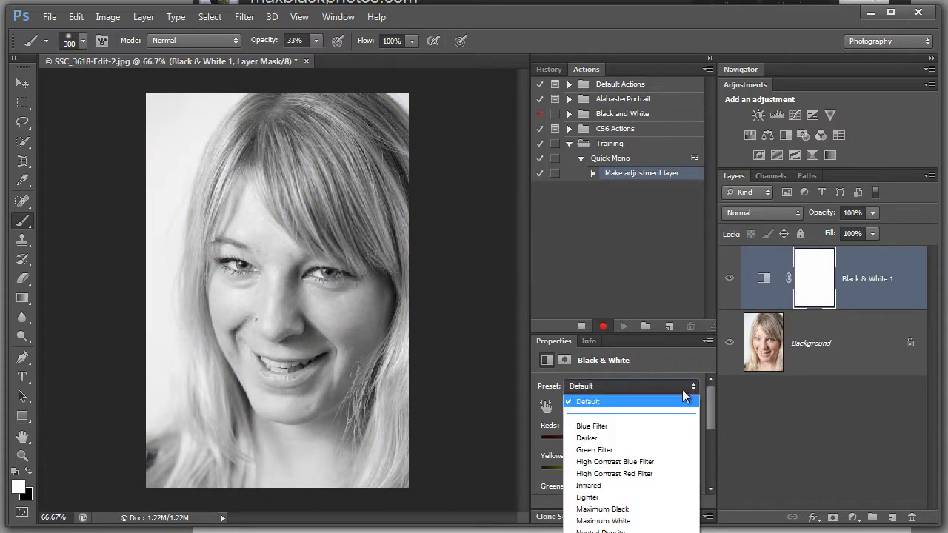
left_click(618, 522)
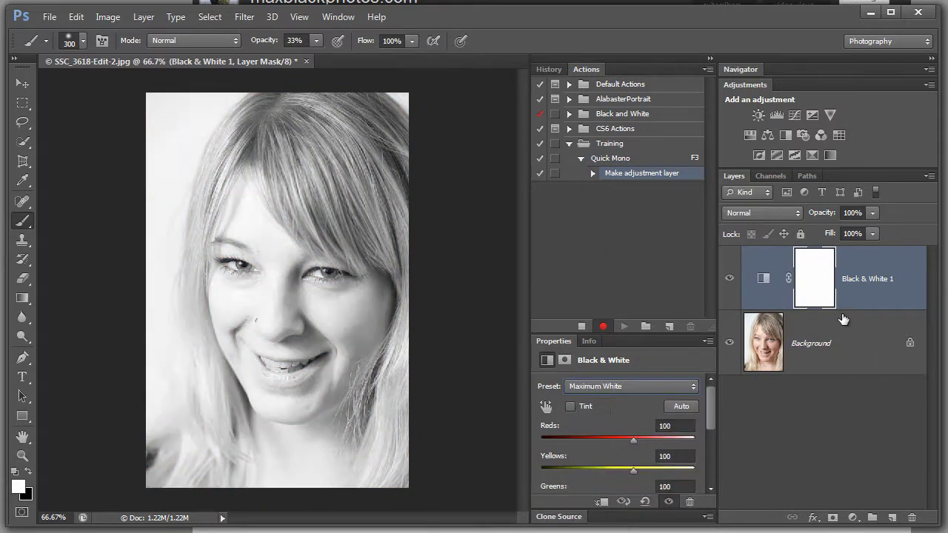
Merge visible layers into a new Layer 1, move it to the top, and blend it in Soft Light.
left_click(749, 357)
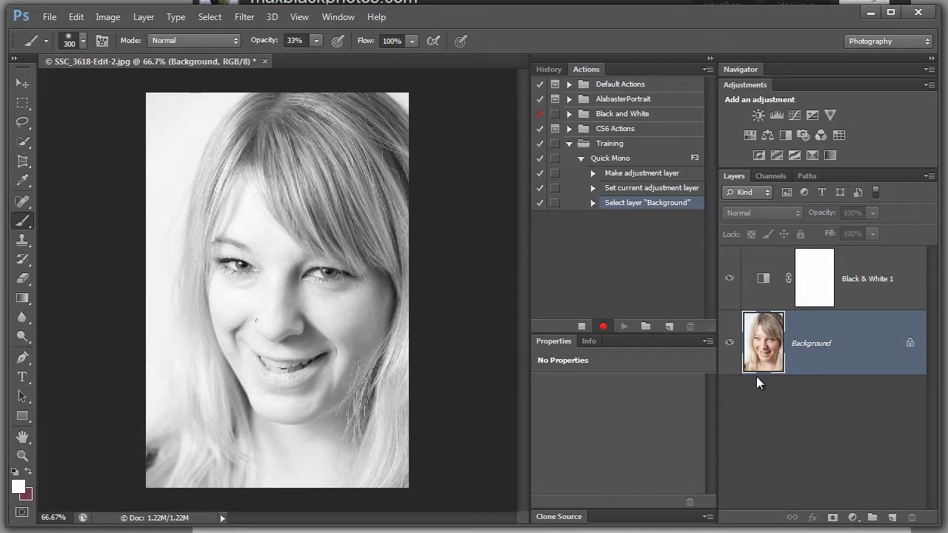
key("ctrl+shift+alt+e")
left_click_drag(760, 368, 765, 259)
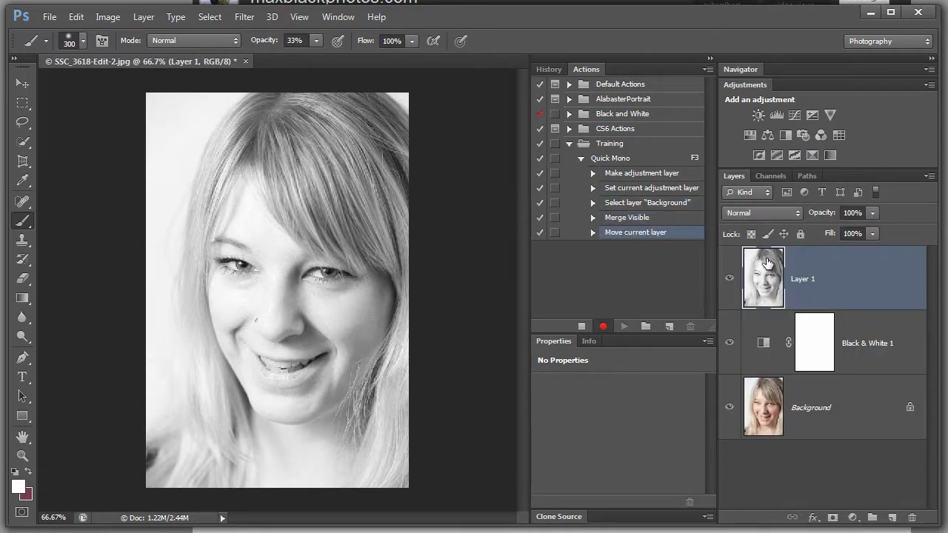
left_click(796, 214)
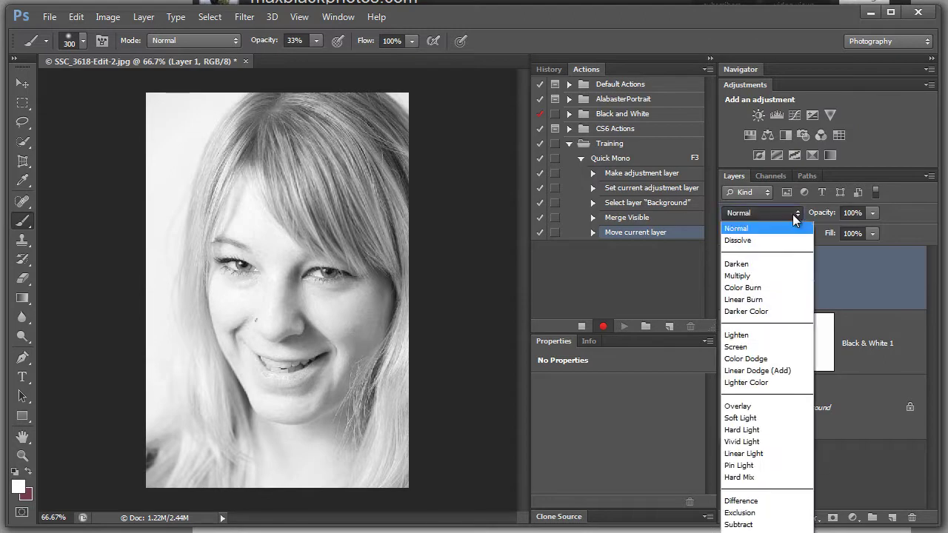
left_click(742, 416)
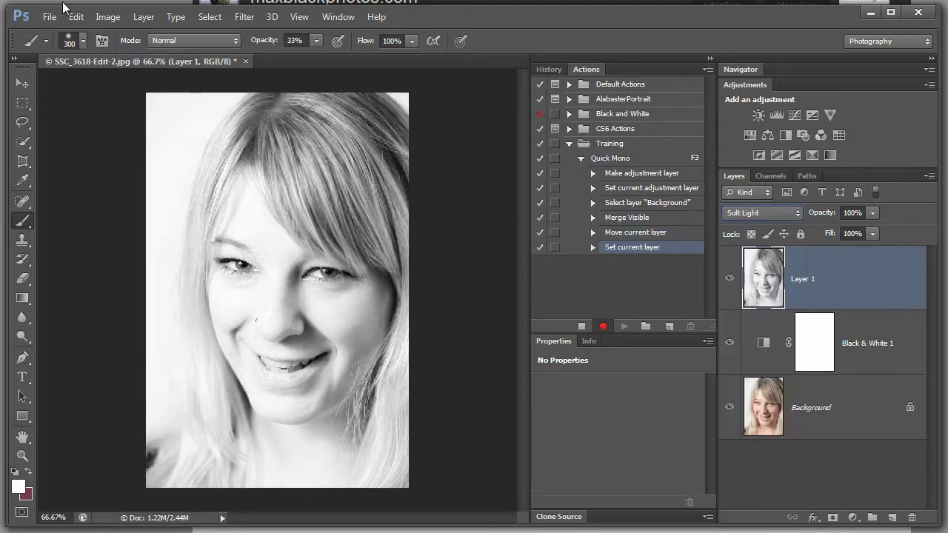
left_click(244, 17)
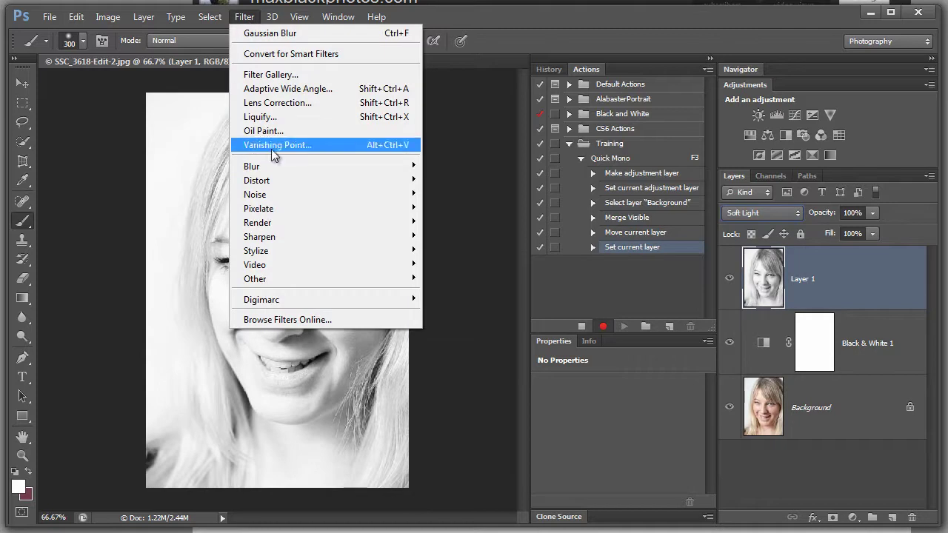
Apply Surface Blur to Layer 1 with radius 10 and threshold 60.
mouse_move(265, 170)
left_click(455, 356)
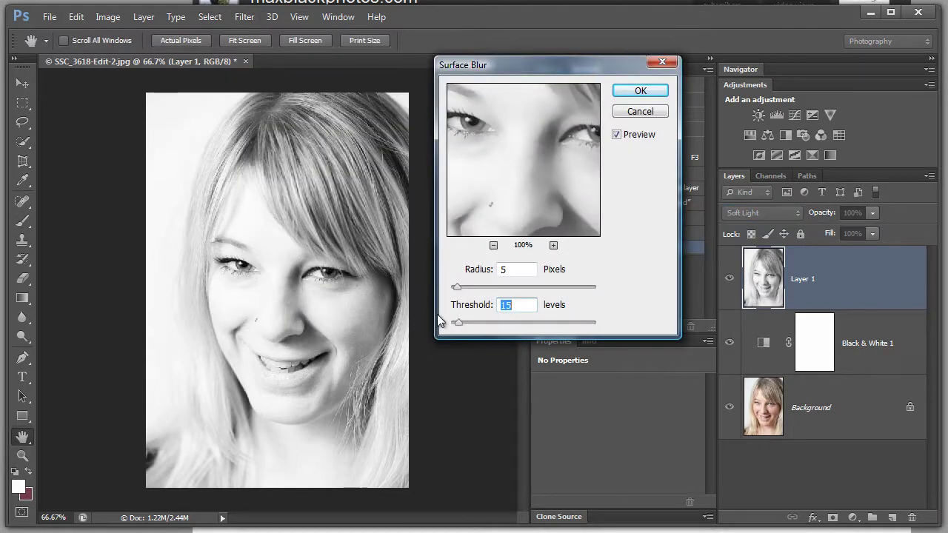
left_click(616, 135)
left_click(615, 135)
left_click_drag(457, 286, 465, 287)
left_click_drag(456, 324, 488, 326)
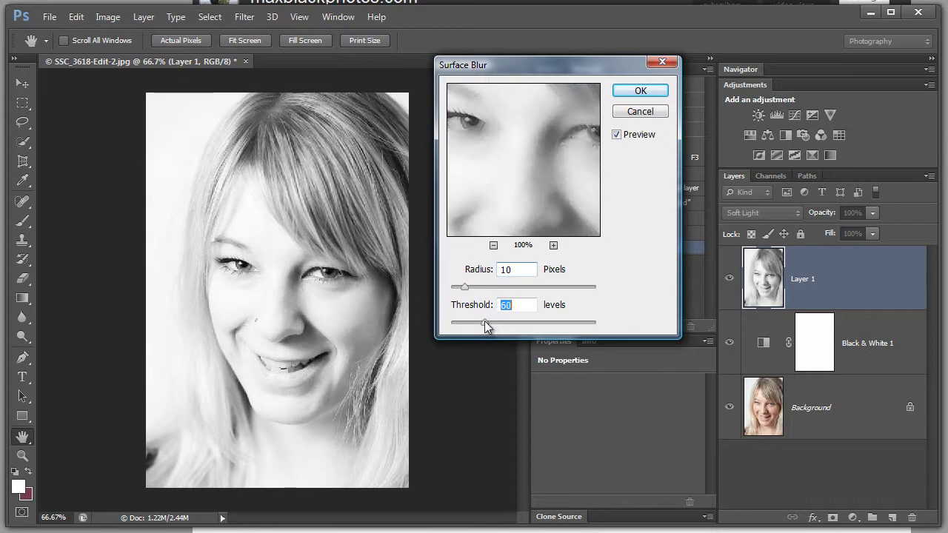
left_click(638, 92)
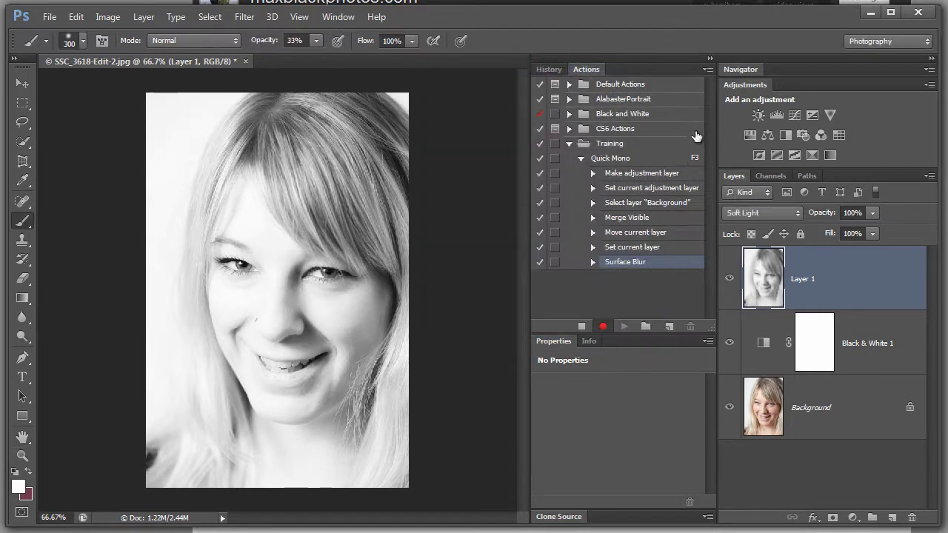
Hide and show Layer 1, then merge the visible layers into one.
left_click(730, 279)
left_click(730, 280)
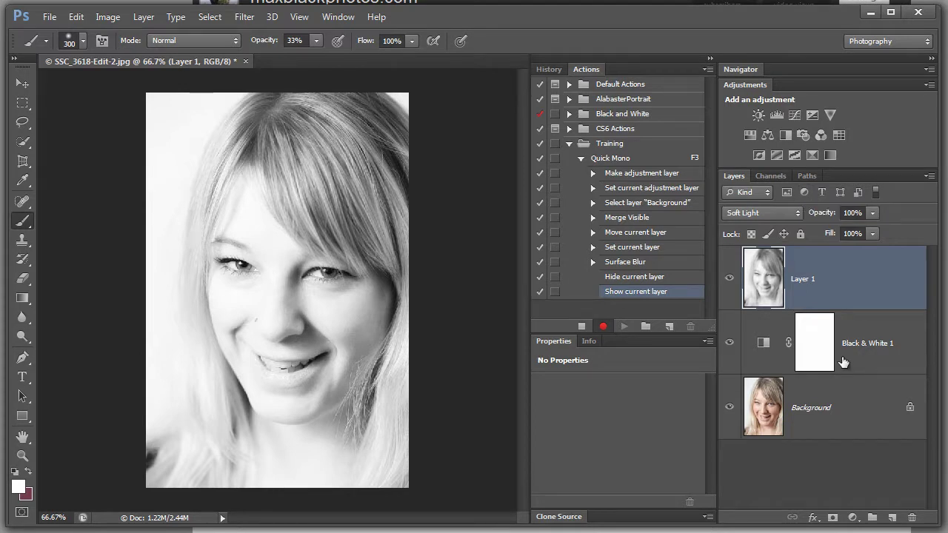
key("ctrl+shift+e")
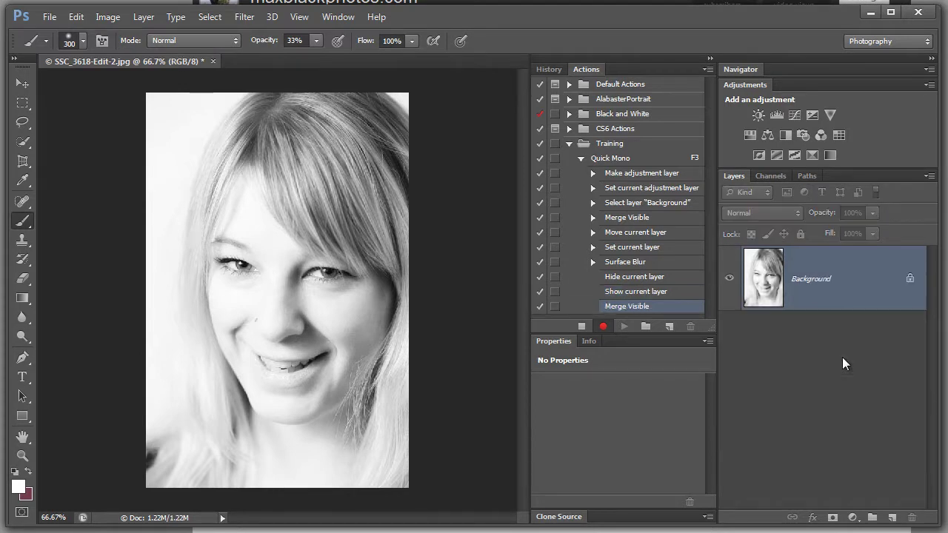
Stop recording Quick Mono, then clear History and delete the Merge Visible state.
left_click(581, 326)
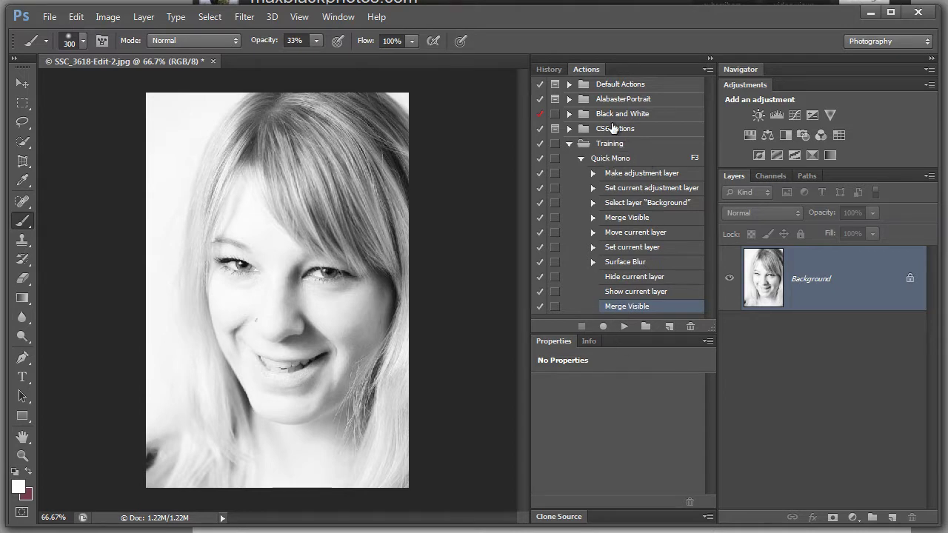
left_click(553, 71)
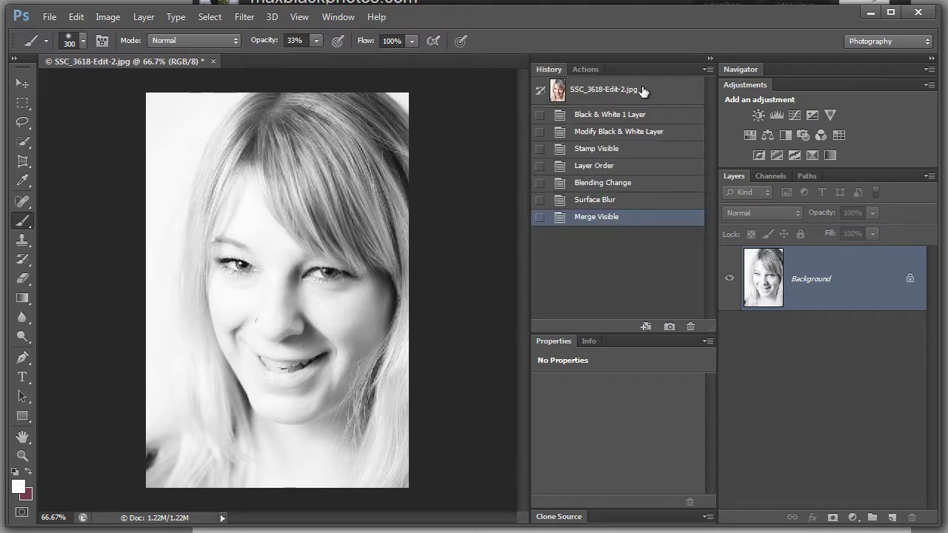
left_click(708, 68)
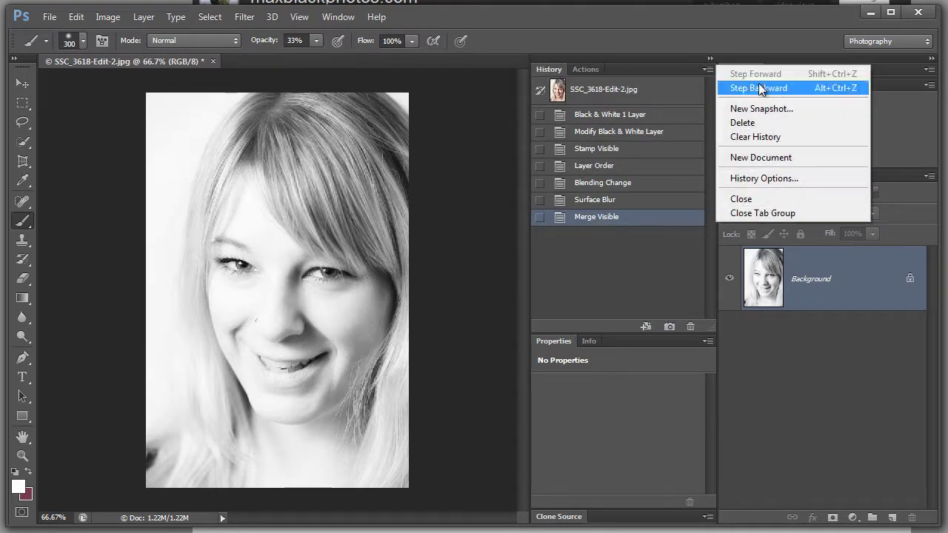
left_click(747, 138)
left_click(690, 327)
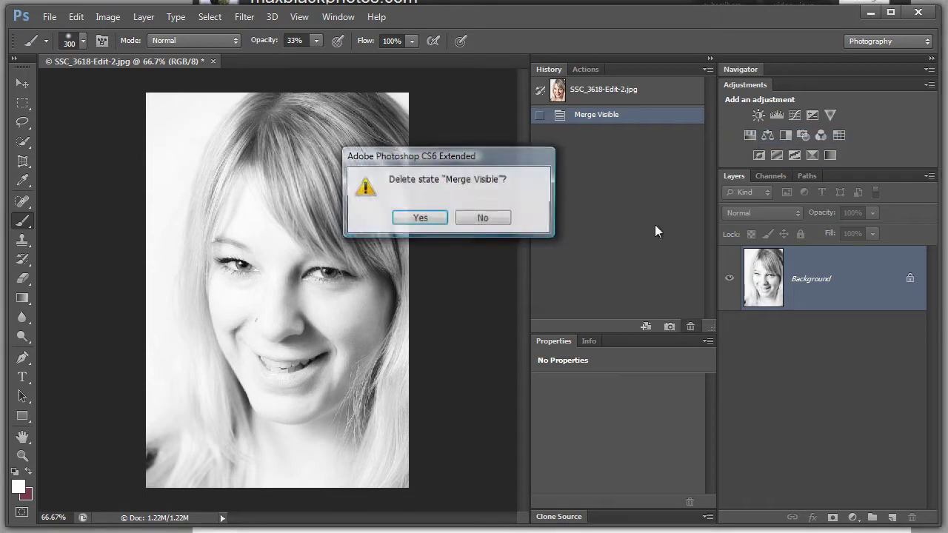
left_click(419, 218)
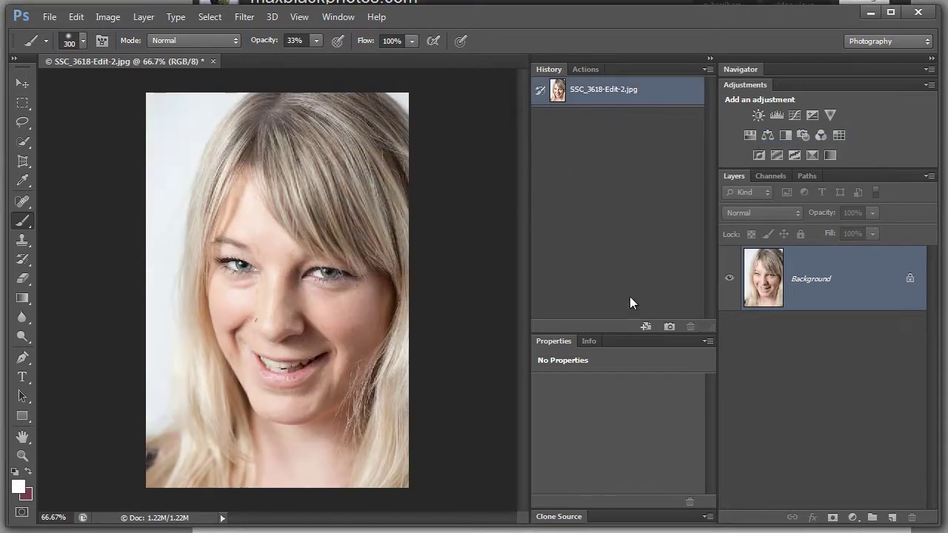
left_click(586, 69)
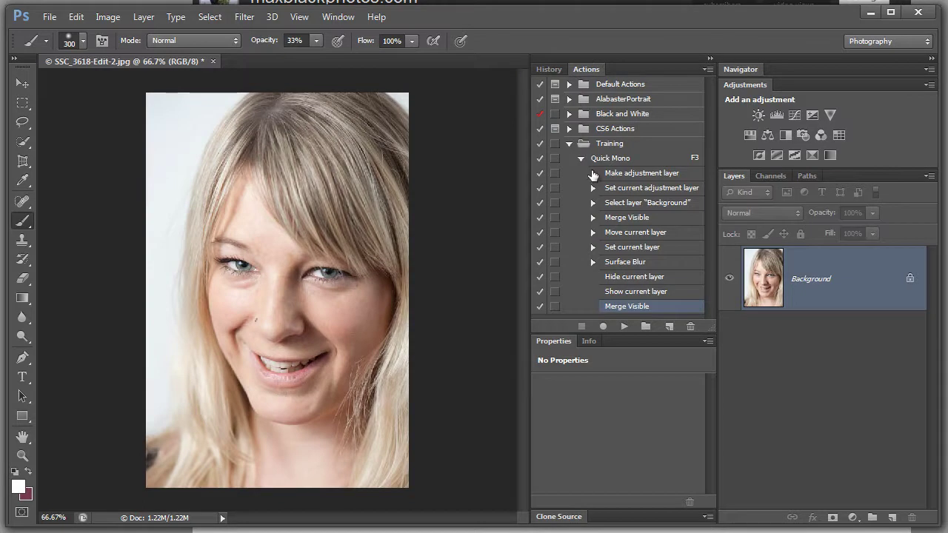
Play the Quick Mono action on the colour portrait.
left_click(615, 160)
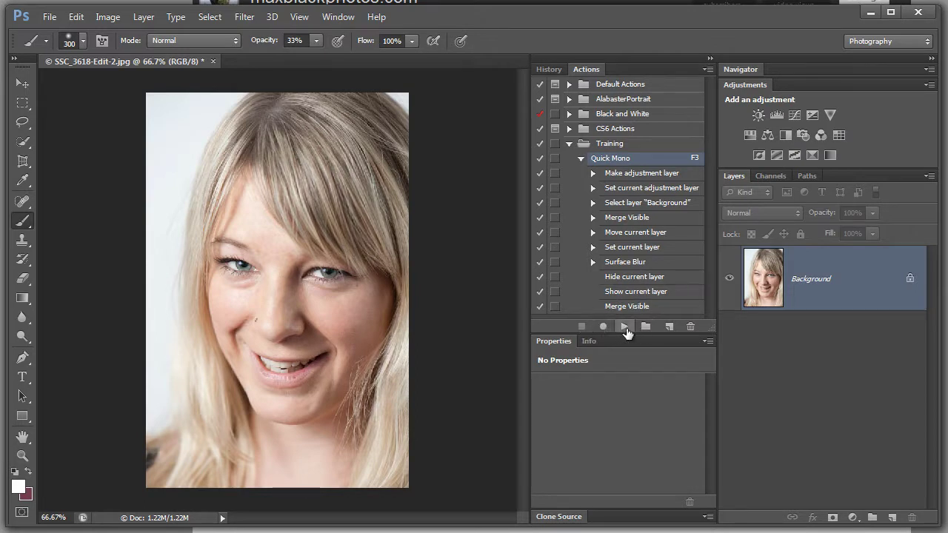
left_click(624, 327)
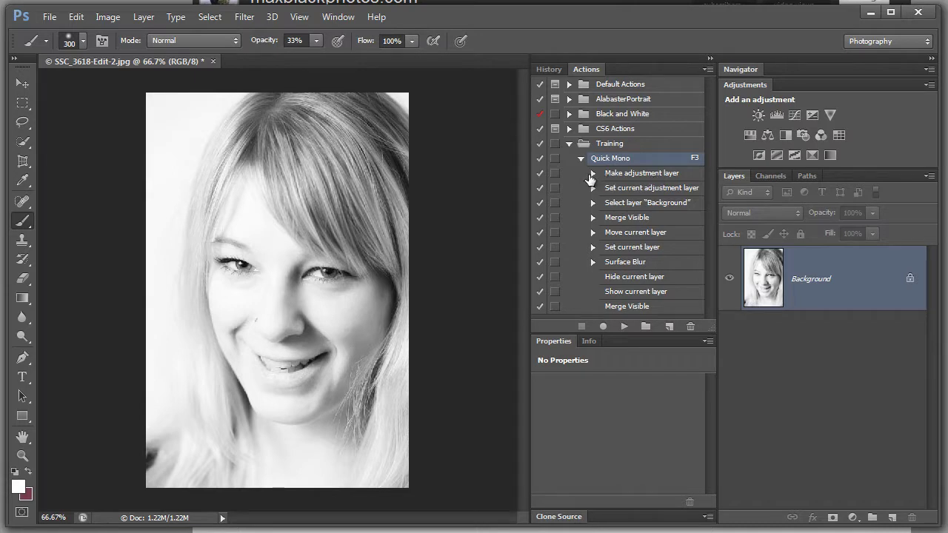
Insert a Stop with the message 'What type of mono?' after Set current adjustment layer.
left_click(662, 191)
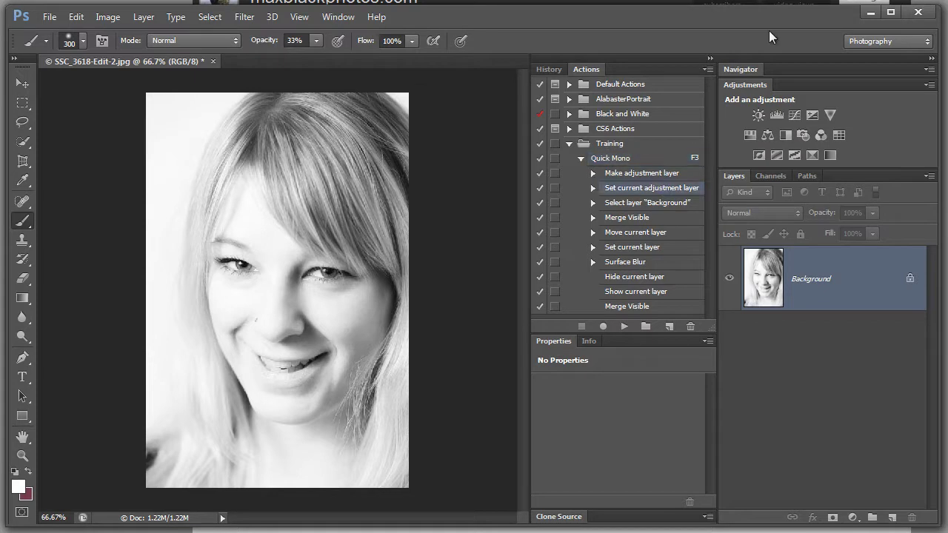
left_click(708, 70)
left_click(762, 214)
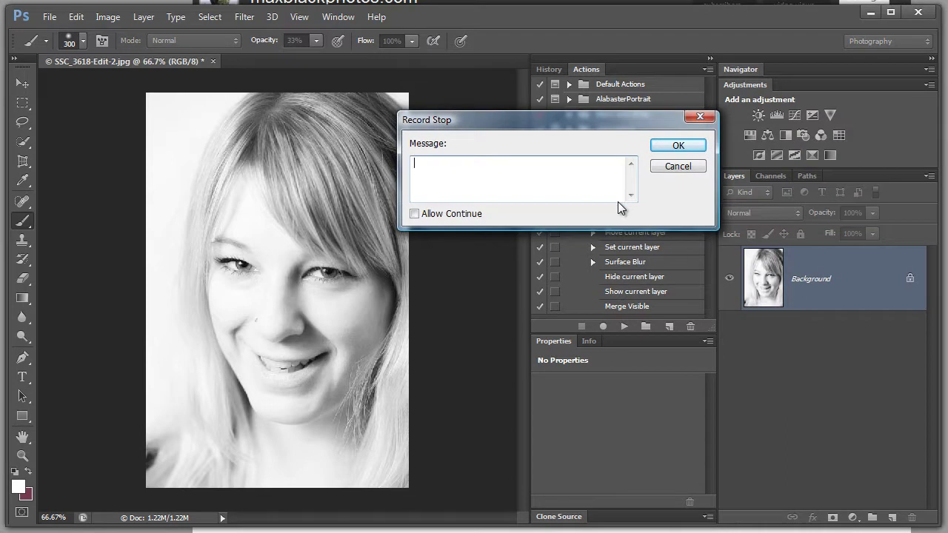
type("What type of mono?")
left_click(678, 145)
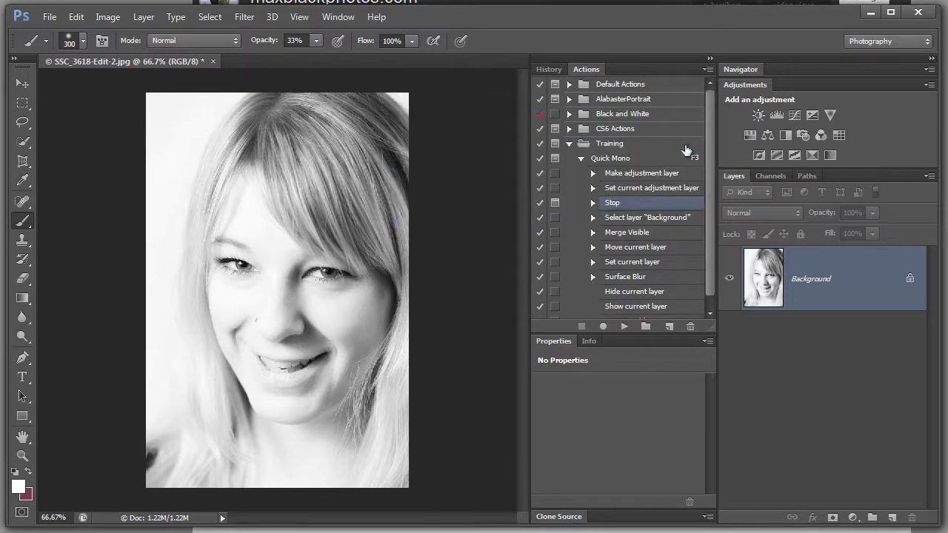
Enable the first Stop's dialog and start a 'How much Blur' Stop after Set current layer.
left_click(554, 202)
left_click(632, 265)
left_click(709, 69)
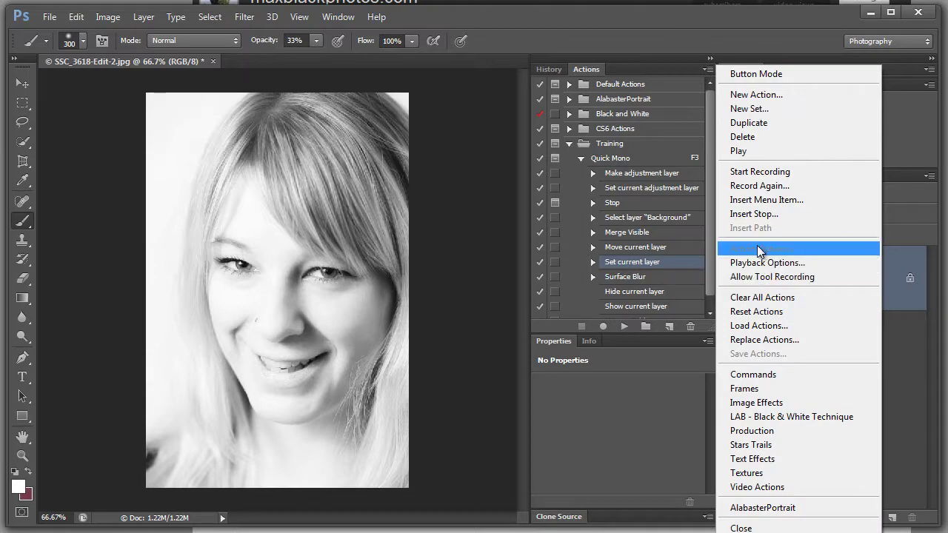
left_click(758, 214)
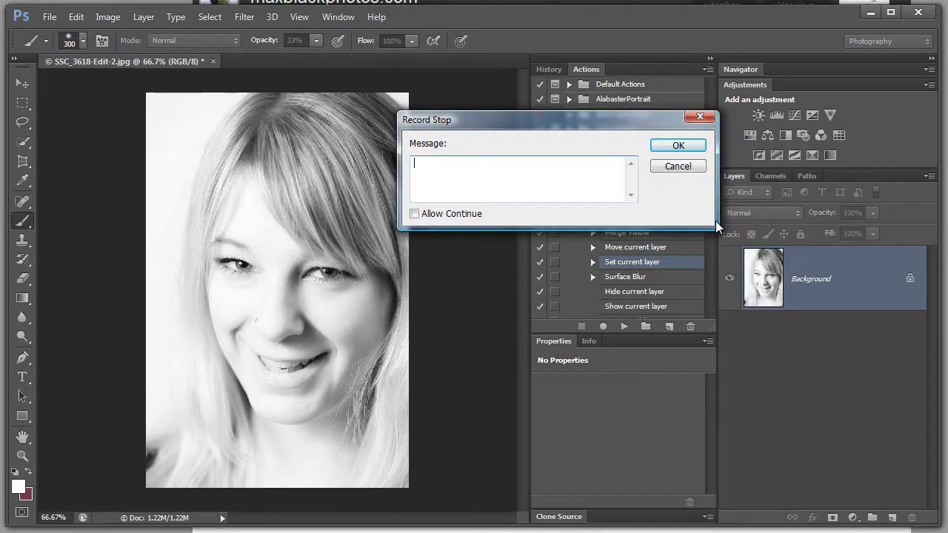
type("How much Blur?")
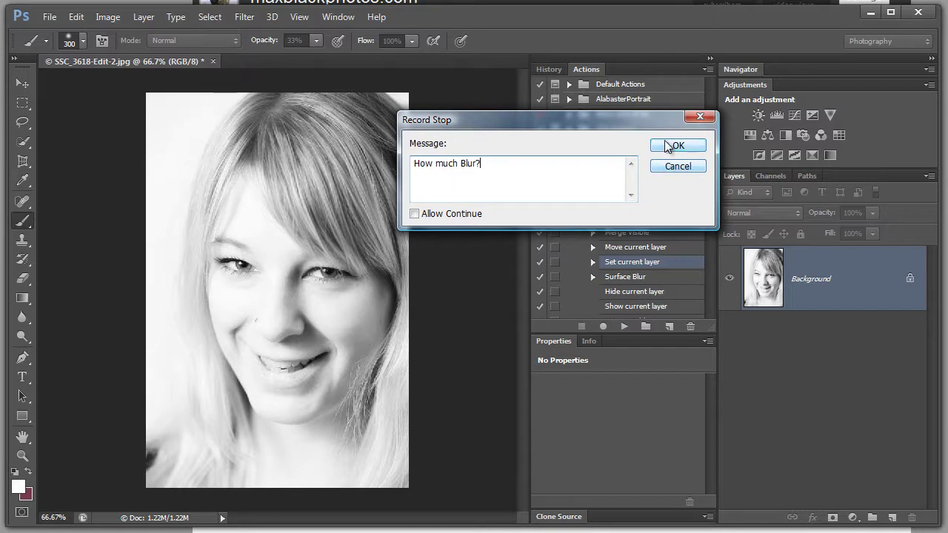
Confirm the 'How much Blur' Stop and add a 'Have you finished?' Stop after Show current layer.
left_click(674, 145)
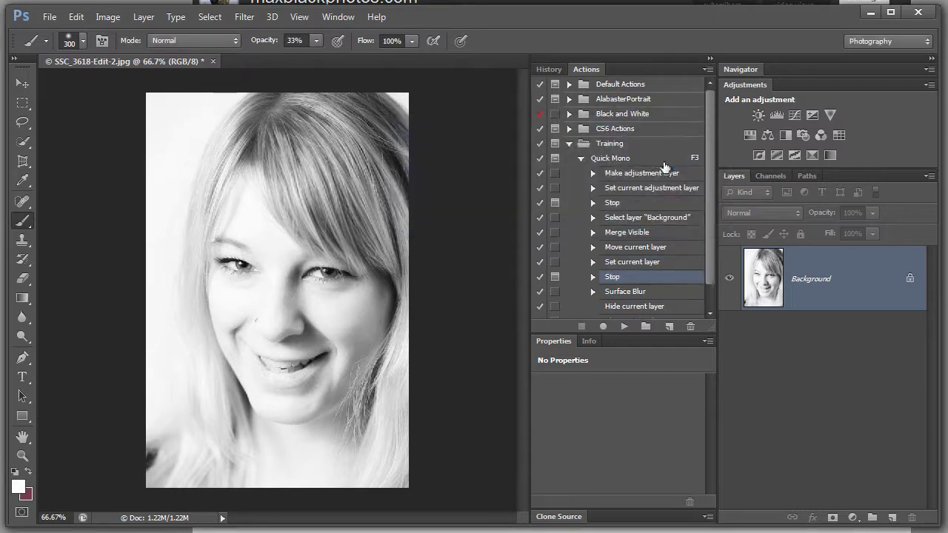
scroll(707, 249, "down", 2)
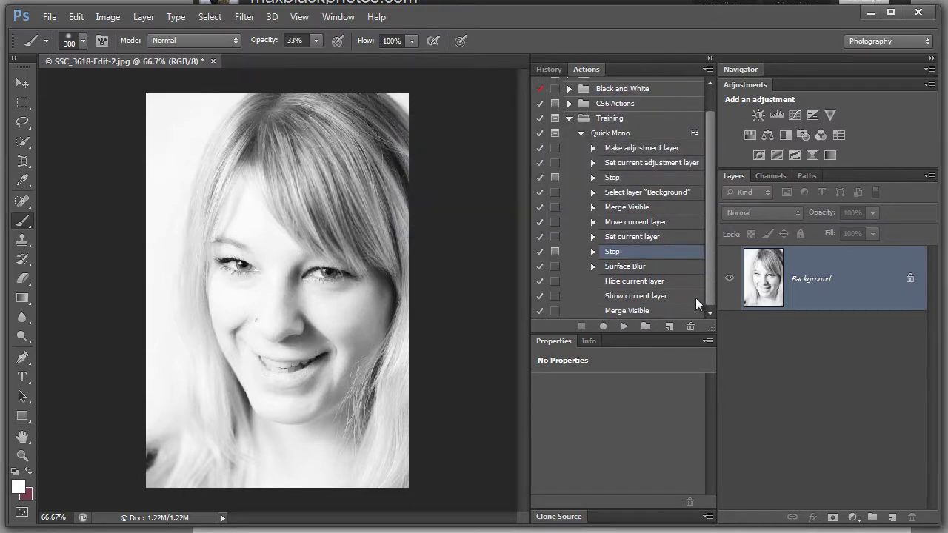
left_click(653, 300)
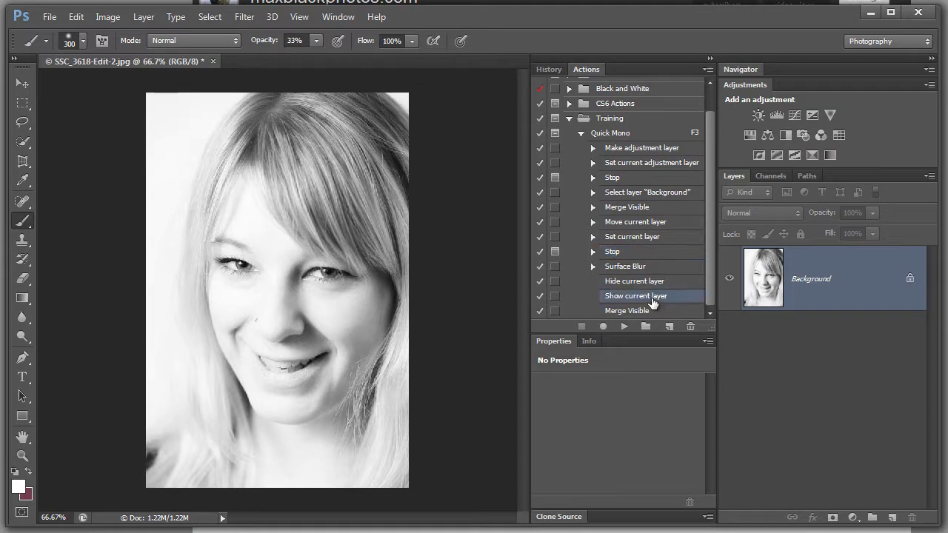
left_click(708, 69)
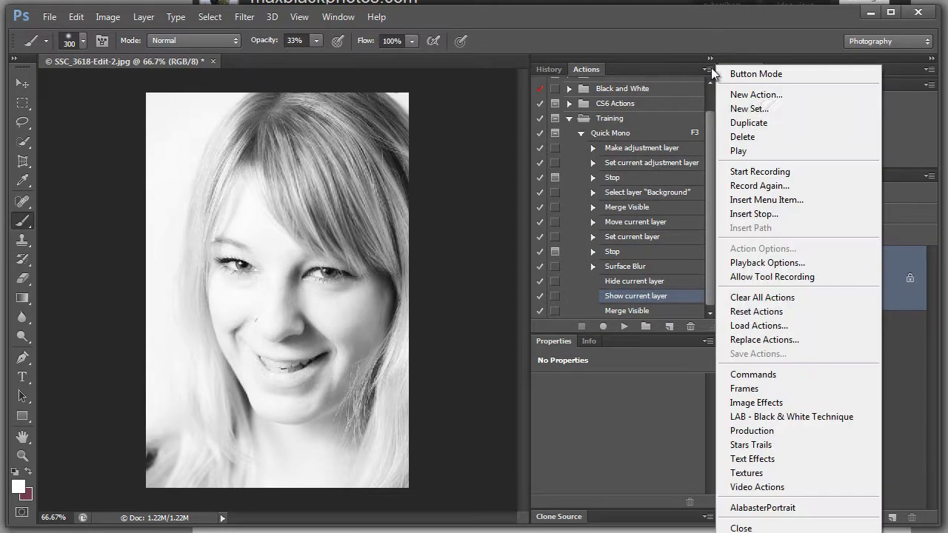
left_click(756, 215)
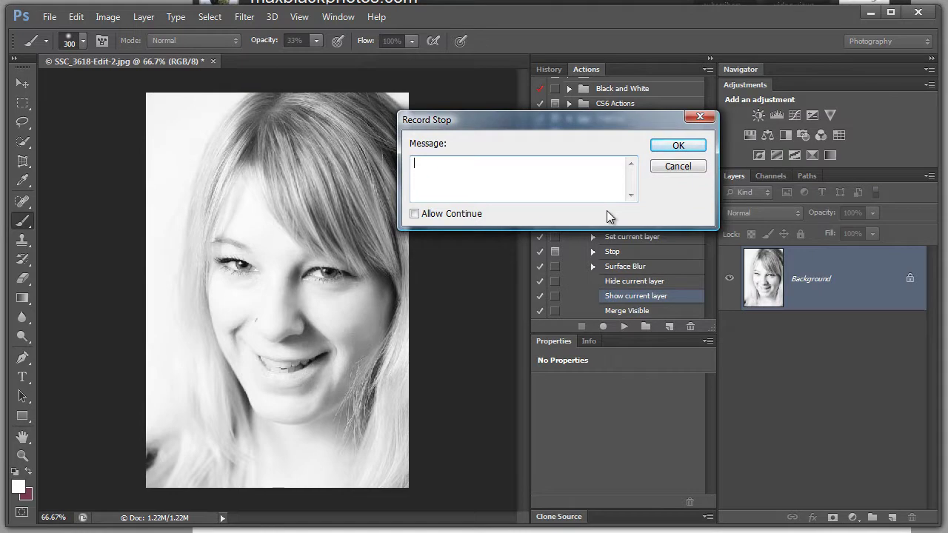
type("Have you fin")
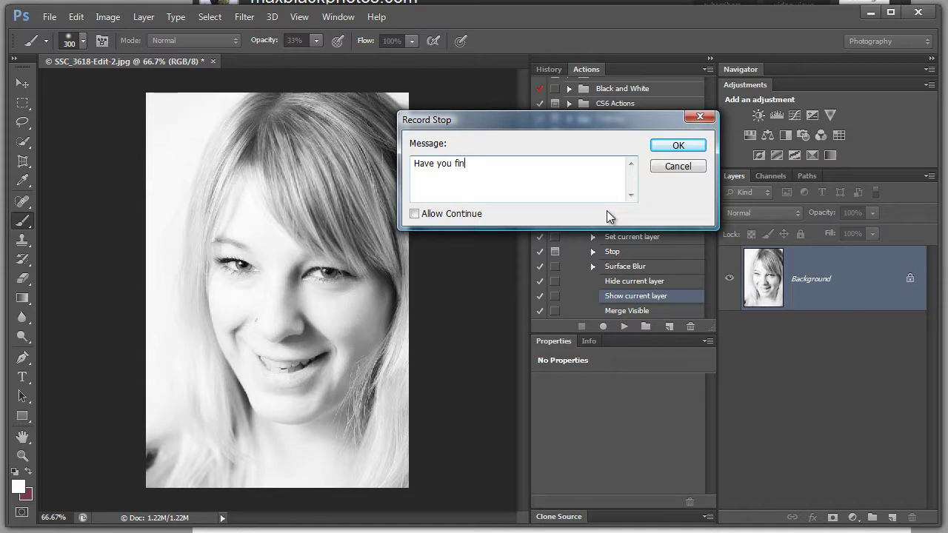
type("ished?")
left_click(688, 147)
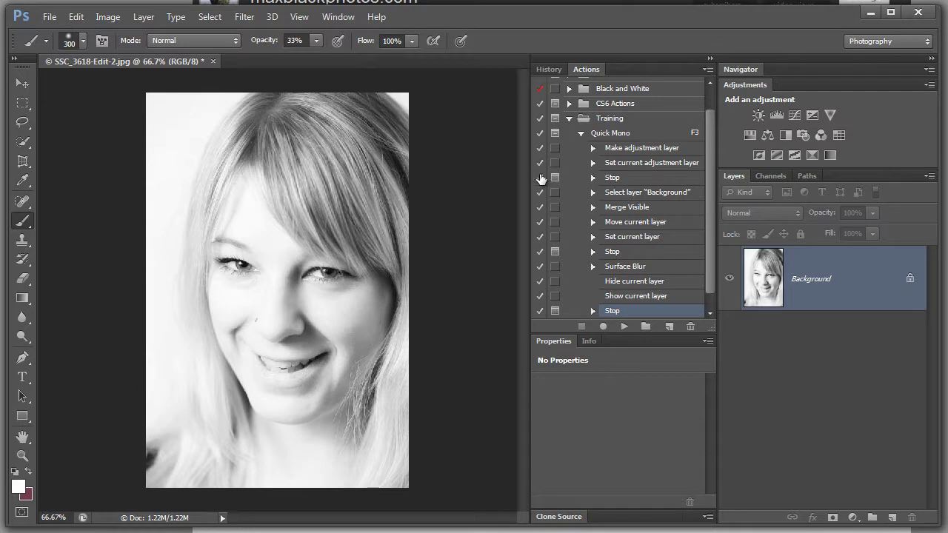
Revert the portrait to its original History snapshot and clear the later states.
left_click(547, 69)
left_click(598, 95)
left_click(707, 69)
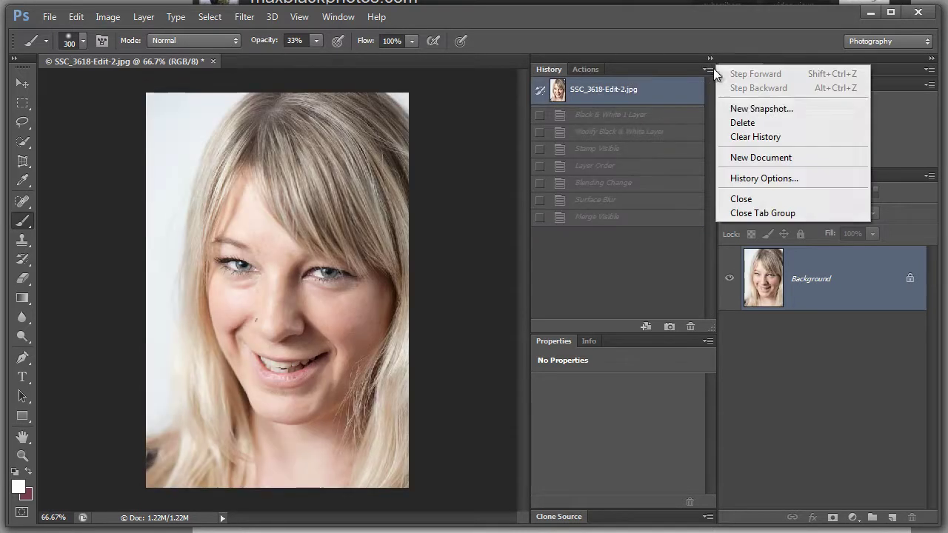
left_click(764, 137)
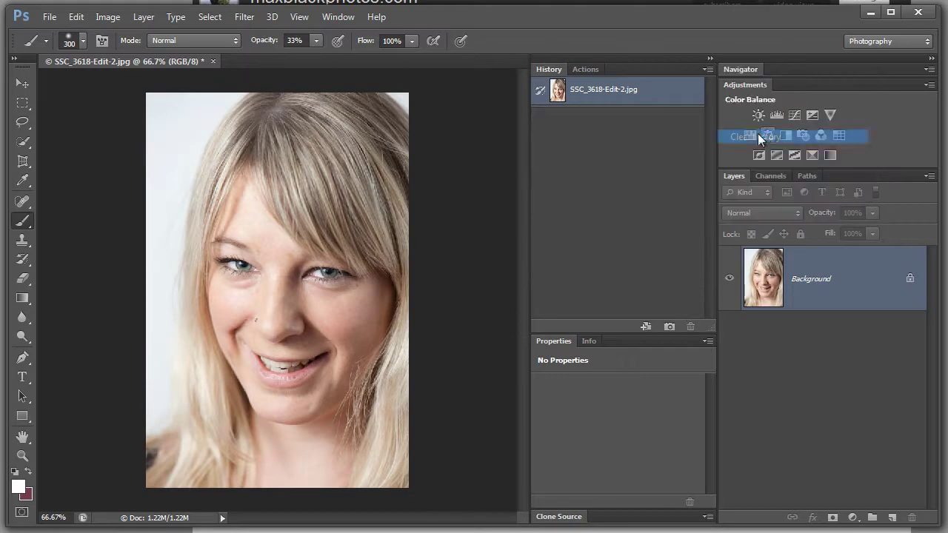
Play Quick Mono, choose the Maximum Black preset at the first Stop, and resume playback.
left_click(581, 68)
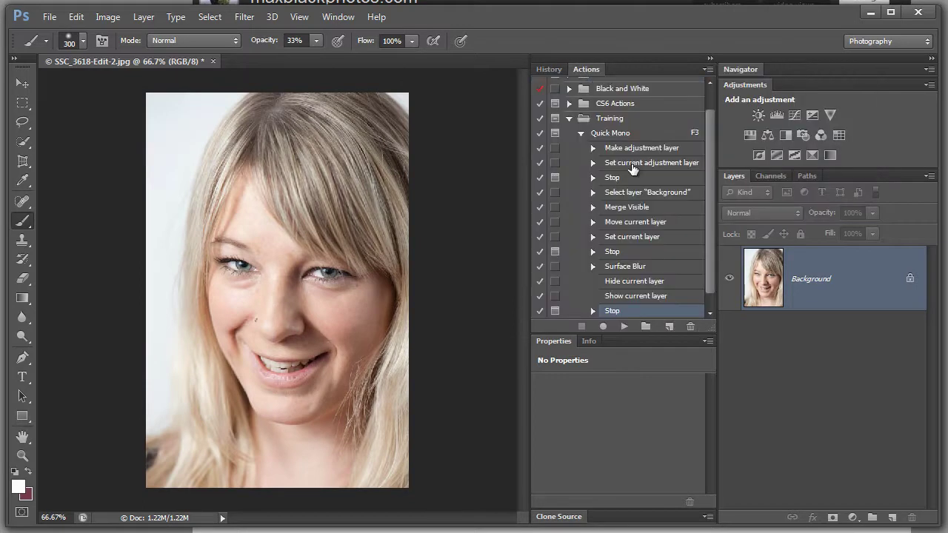
left_click(602, 136)
left_click(623, 327)
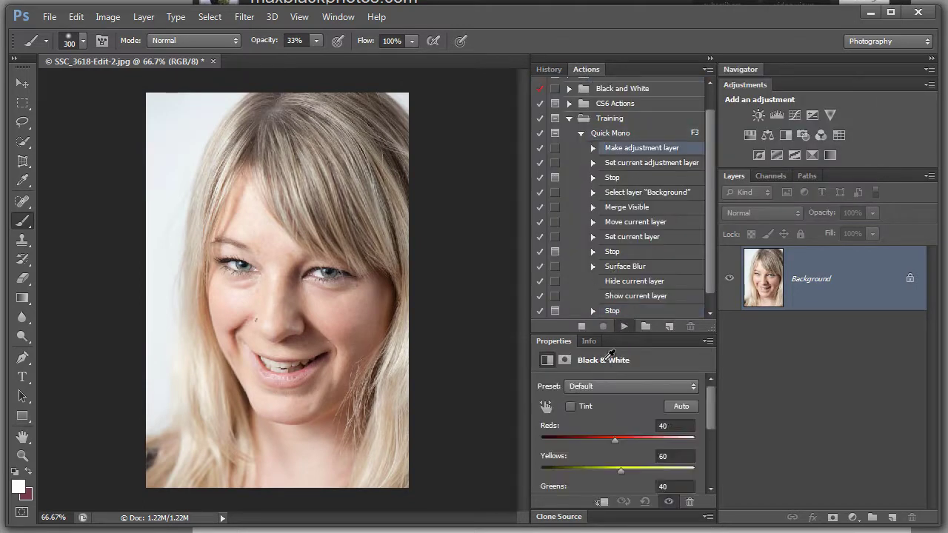
left_click(430, 218)
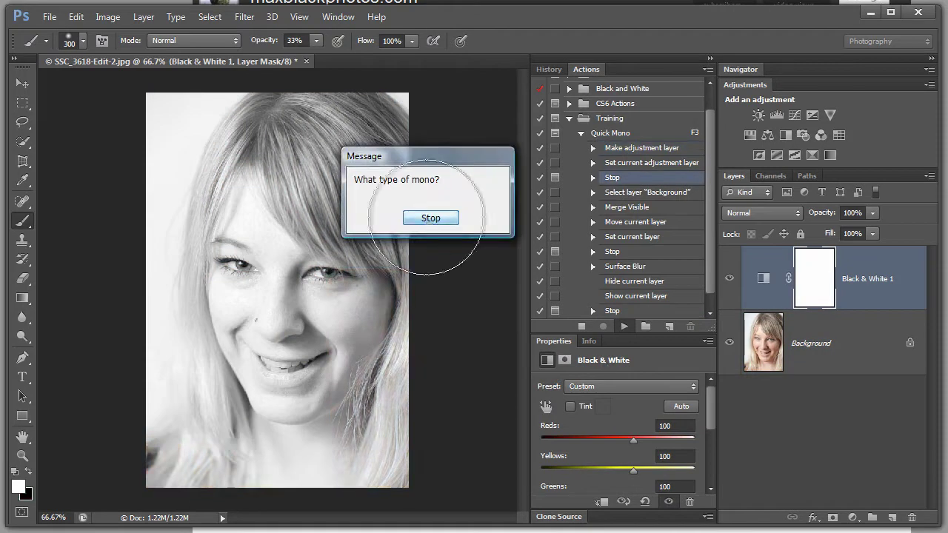
left_click(693, 387)
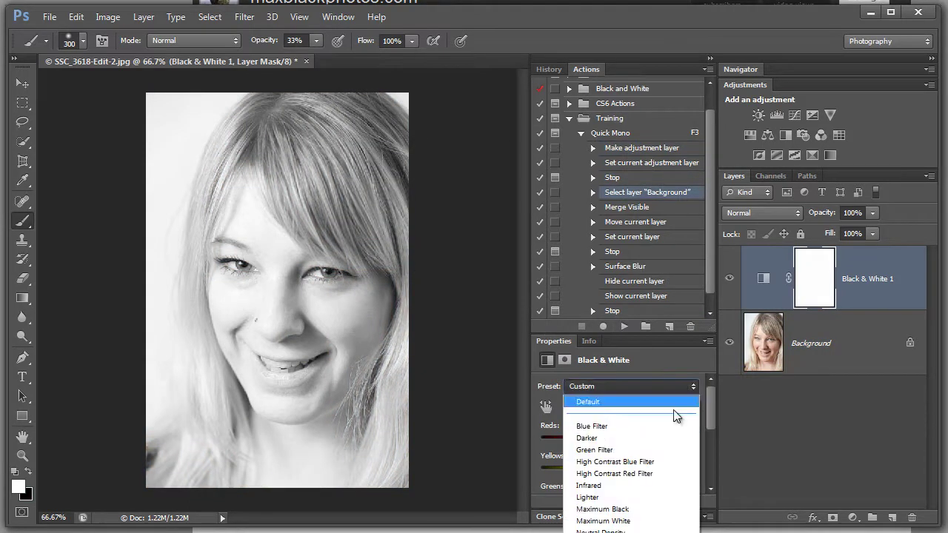
left_click(602, 509)
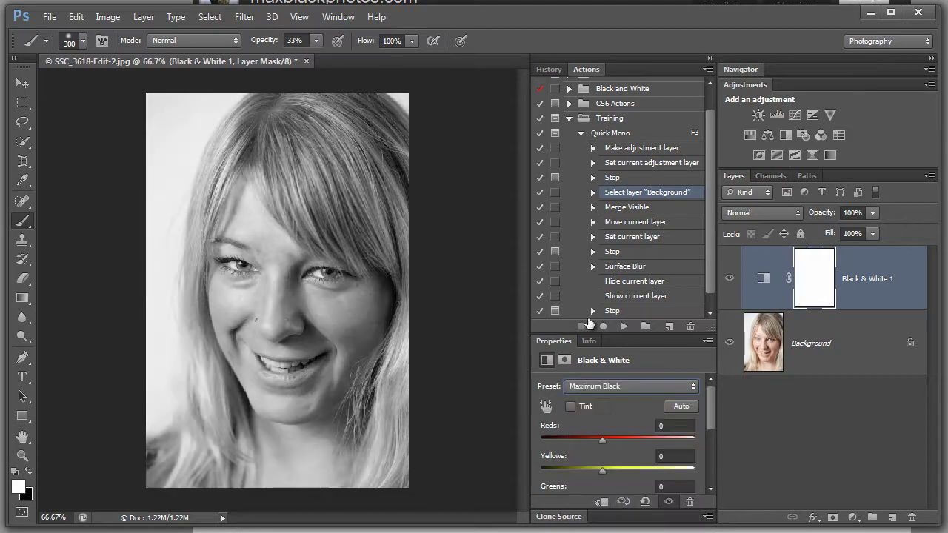
left_click(624, 325)
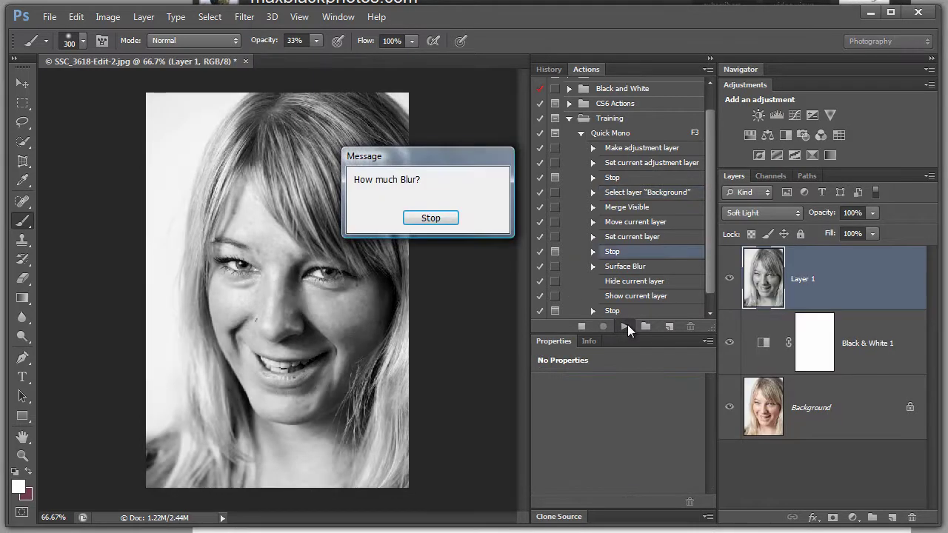
Apply a 9.2-pixel Gaussian Blur to Layer 1, then resume the Quick Mono action.
left_click(446, 218)
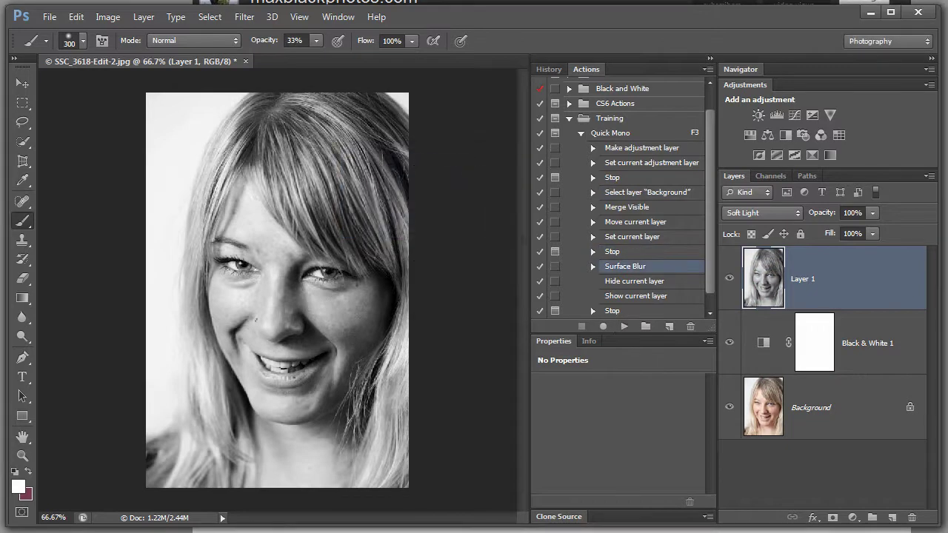
left_click(244, 16)
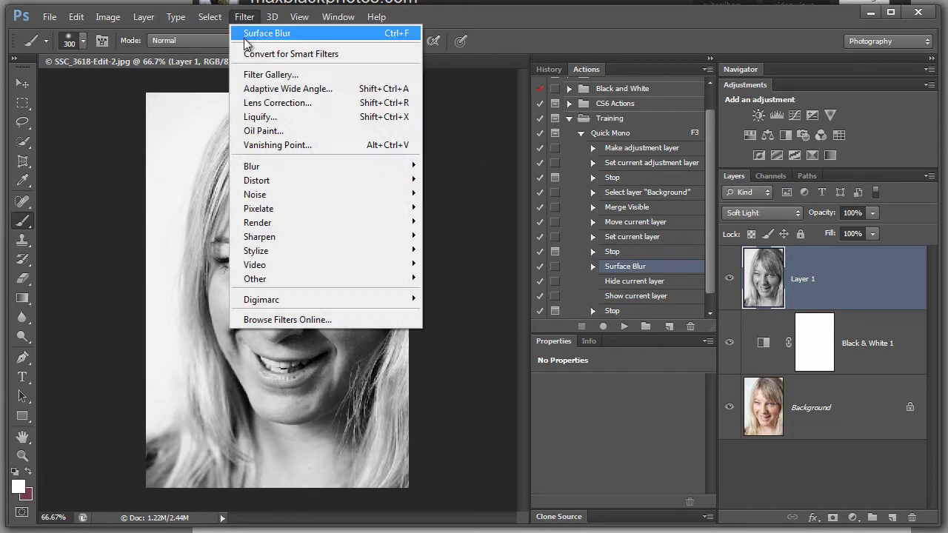
mouse_move(263, 166)
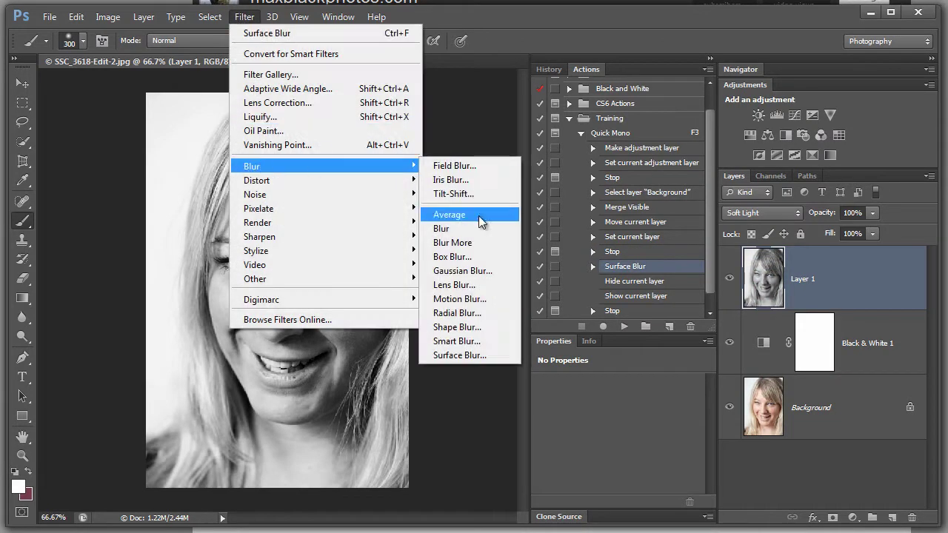
left_click(472, 271)
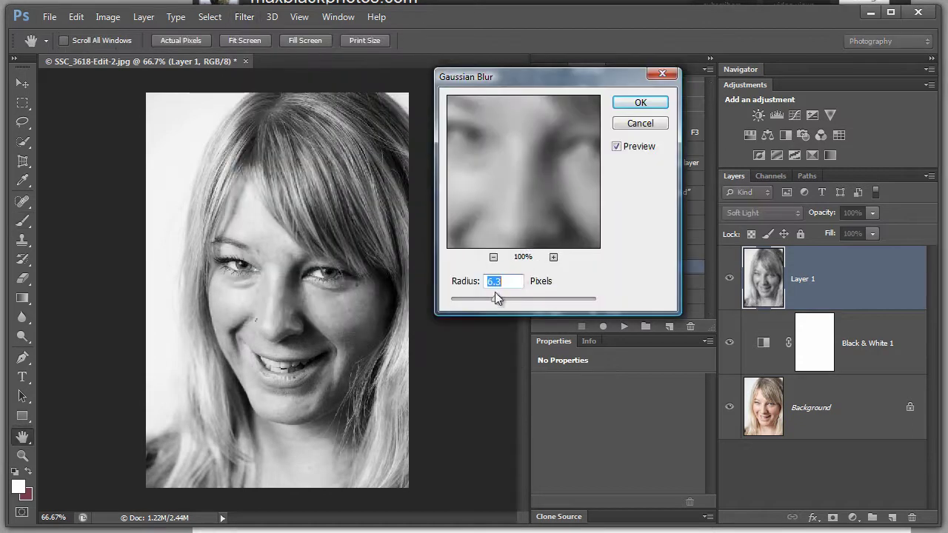
left_click_drag(499, 301, 505, 298)
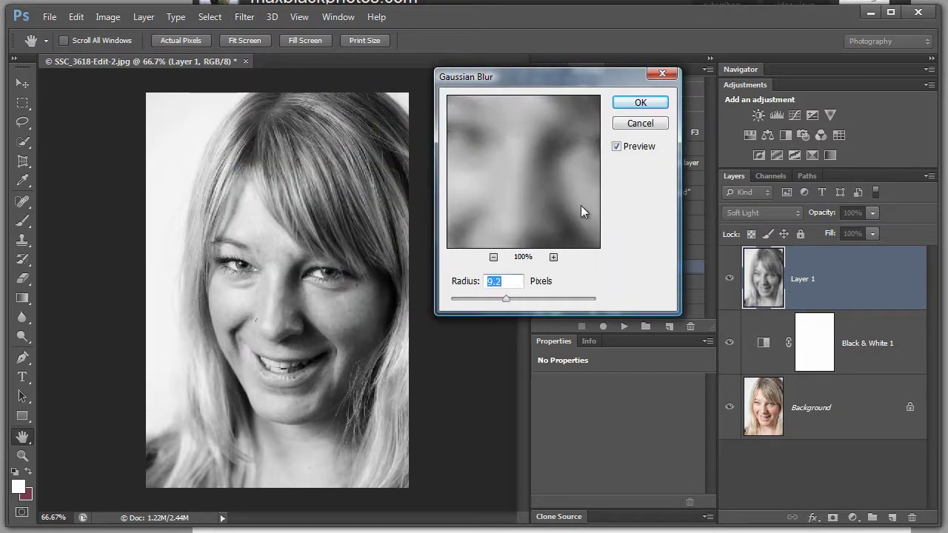
left_click(640, 101)
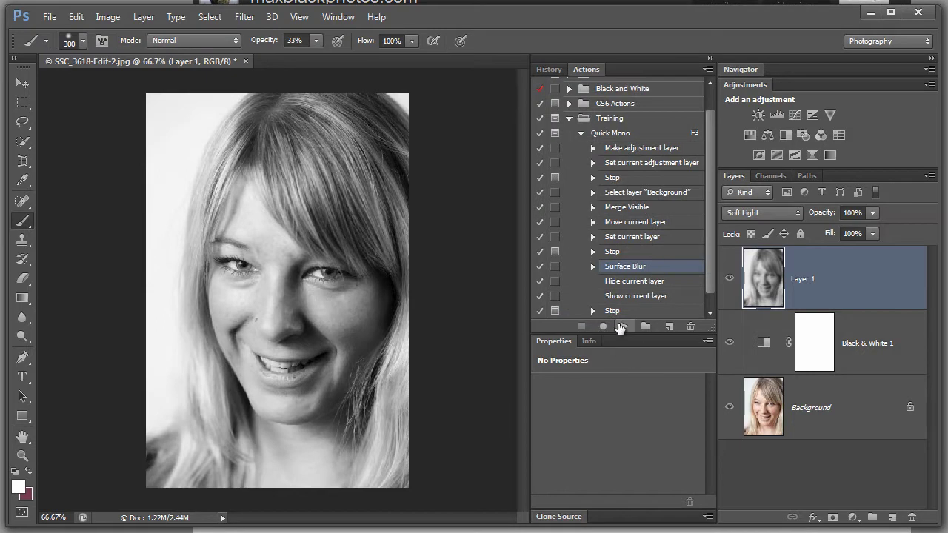
left_click(620, 327)
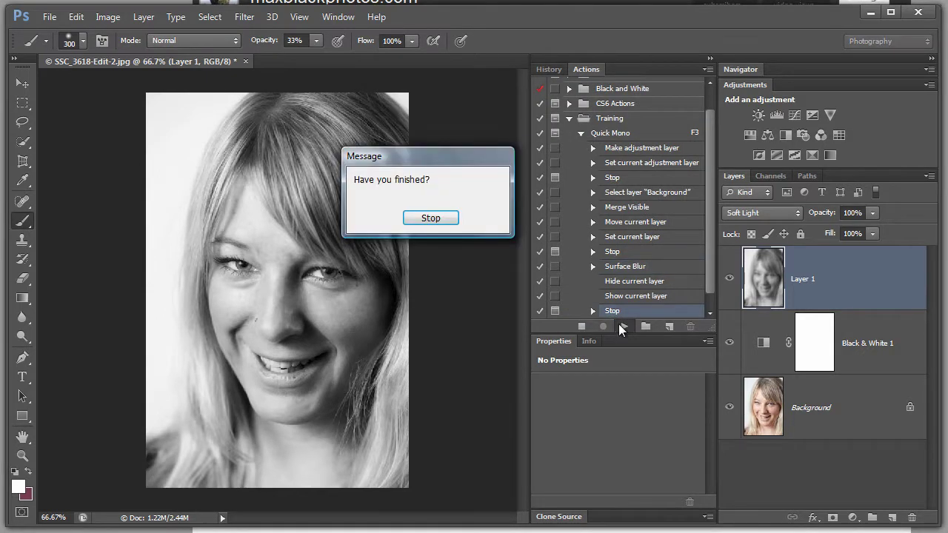
Stop the action at the 'Have you finished?' prompt and scroll the Actions list to the top.
left_click(435, 221)
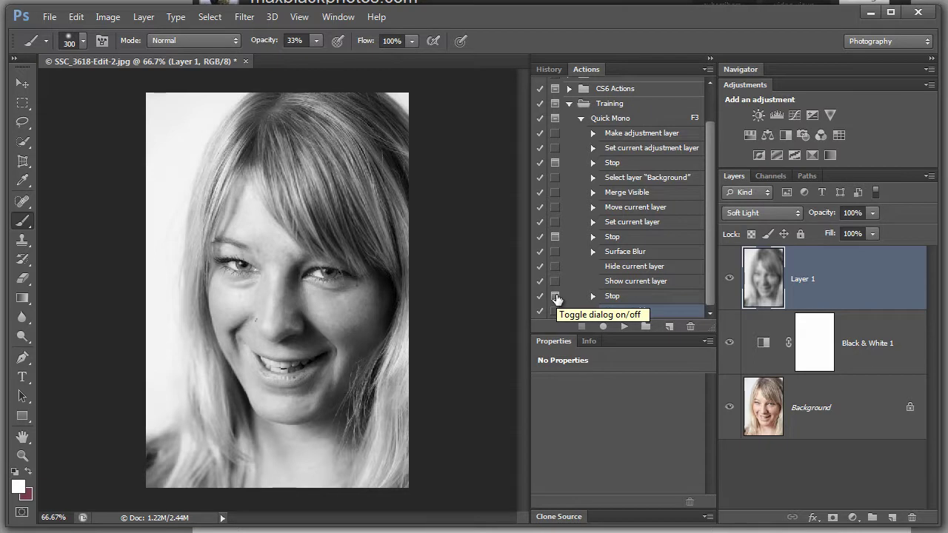
left_click_drag(712, 285, 710, 222)
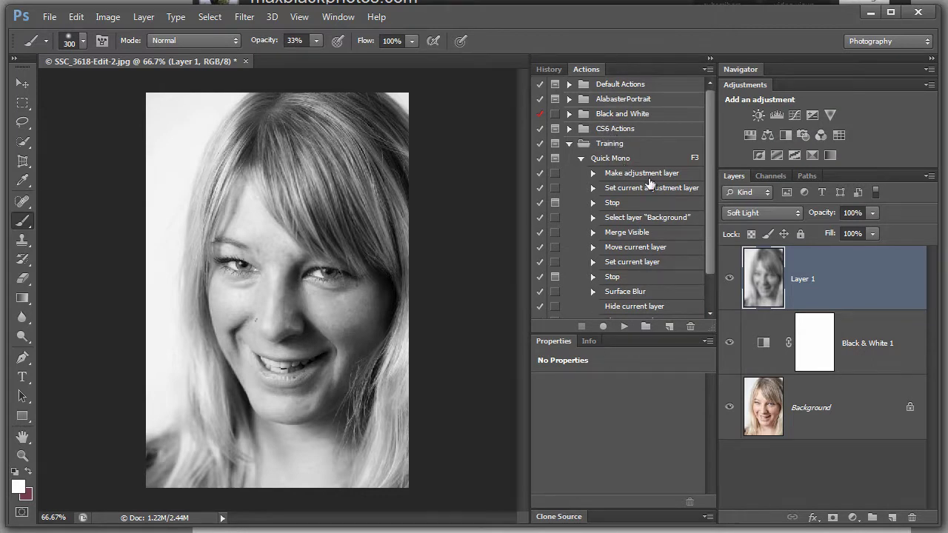
Toggle both Stop steps' check marks and dialogs off and back on, then run Merge Visible.
left_click(540, 202)
left_click(540, 277)
left_click(540, 204)
left_click(554, 203)
left_click(555, 280)
left_click(539, 279)
left_click(555, 278)
left_click(555, 204)
left_click_drag(706, 259, 704, 305)
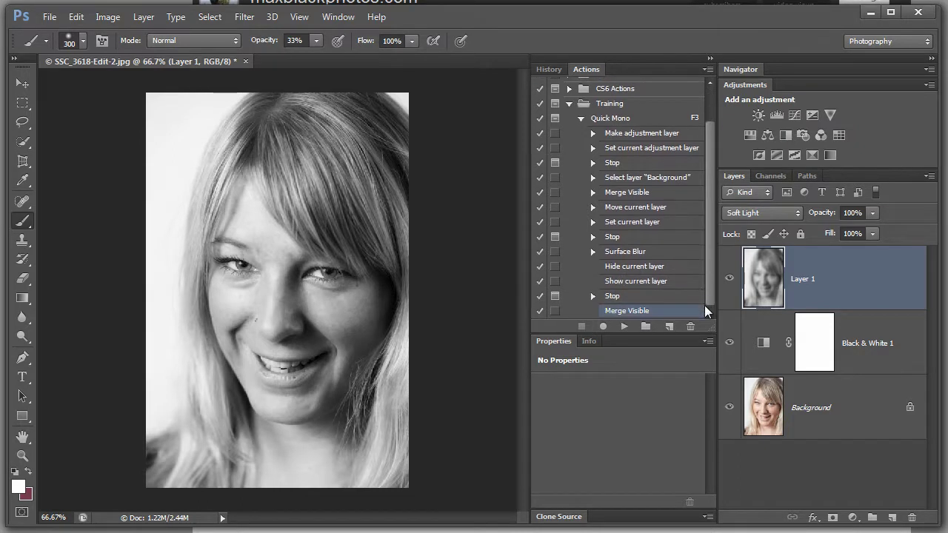
left_click(622, 327)
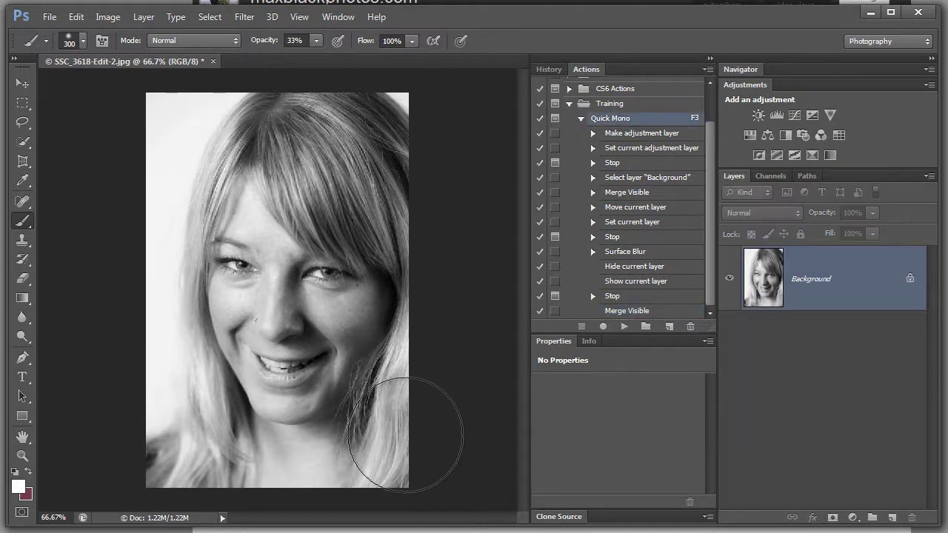